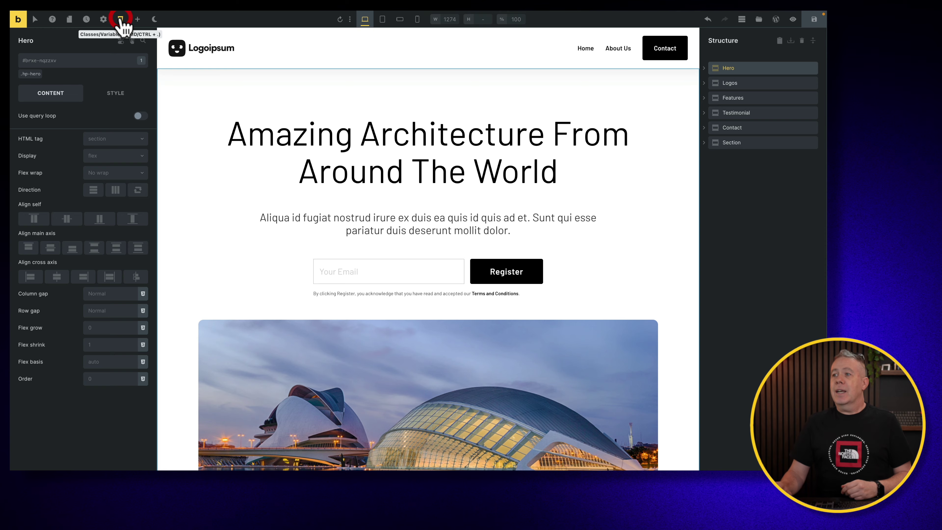
Open the global classes manager and switch to its Variables list
left_click(121, 20)
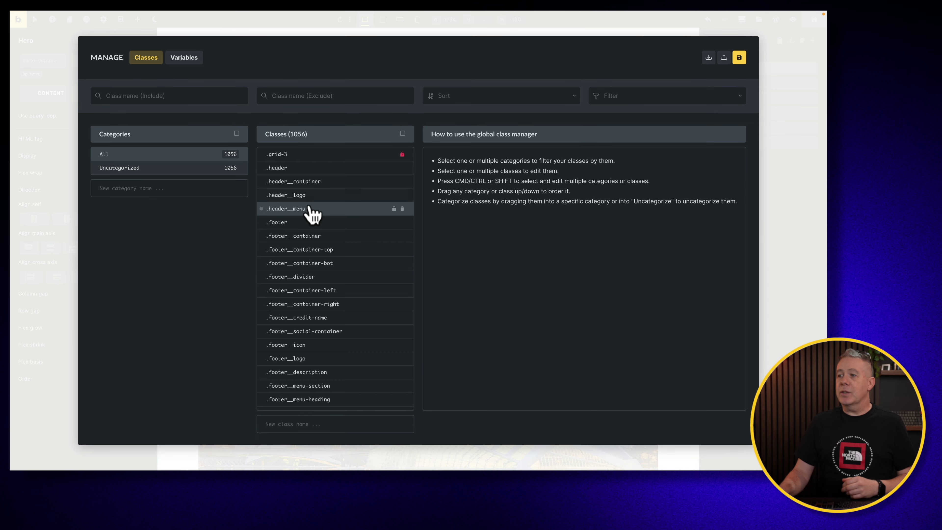
scroll(326, 258, "down", 10)
scroll(321, 258, "down", 3)
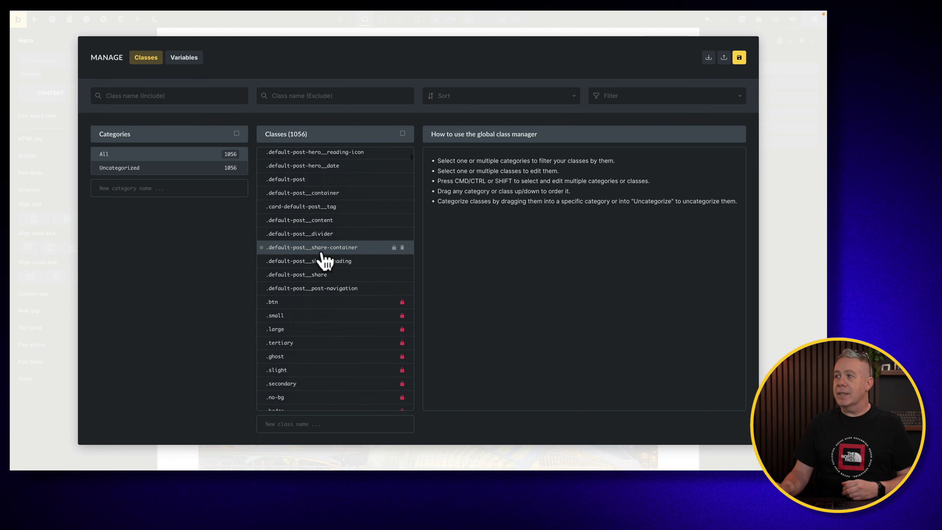
scroll(321, 257, "up", 12)
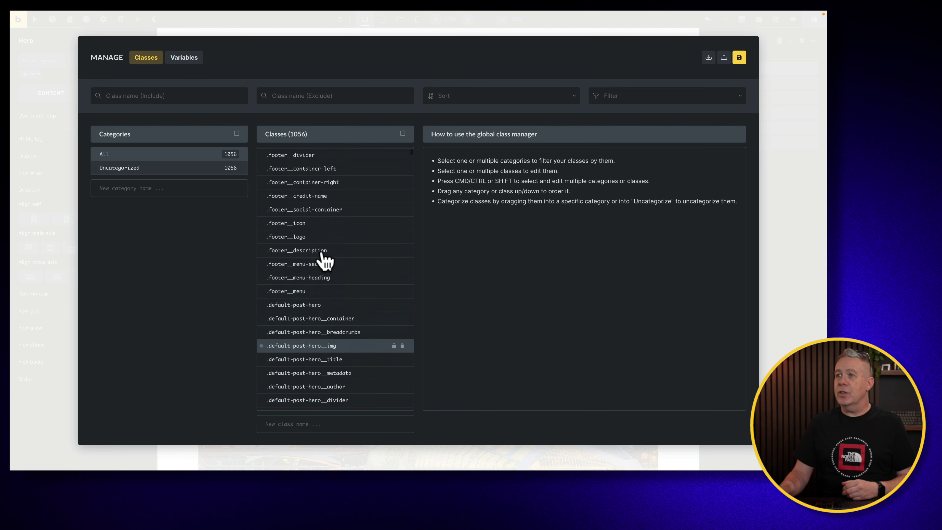
left_click(184, 60)
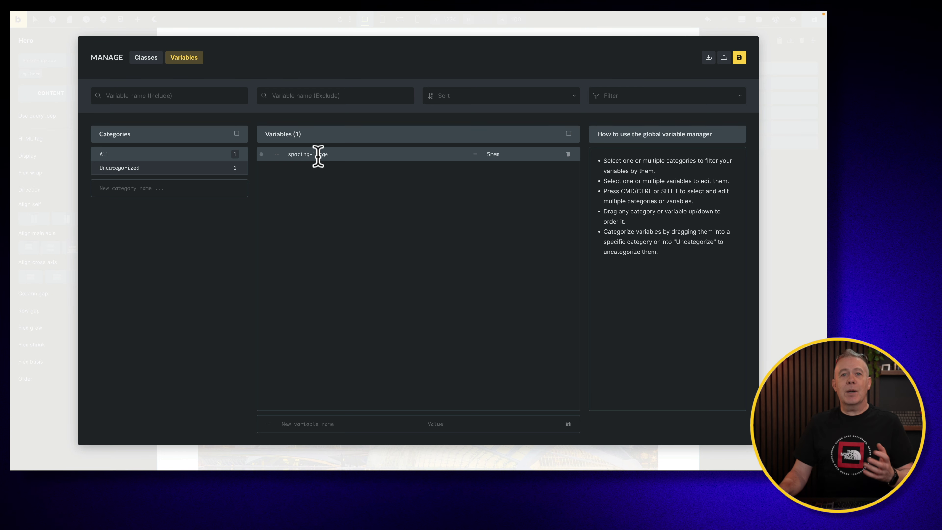
Create a spacing-medium variable of 3.5rem, save the changes, and close the manager
left_click(304, 423)
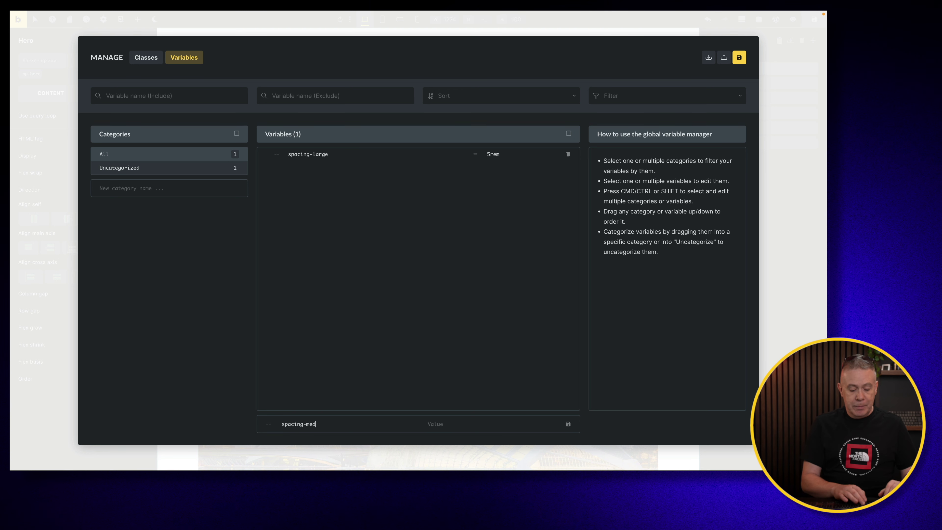
left_click(456, 423)
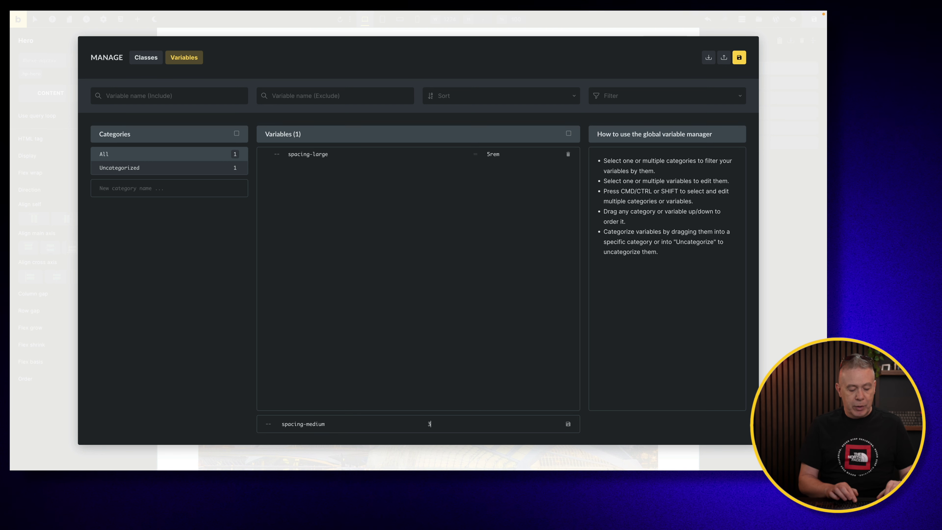
left_click(568, 425)
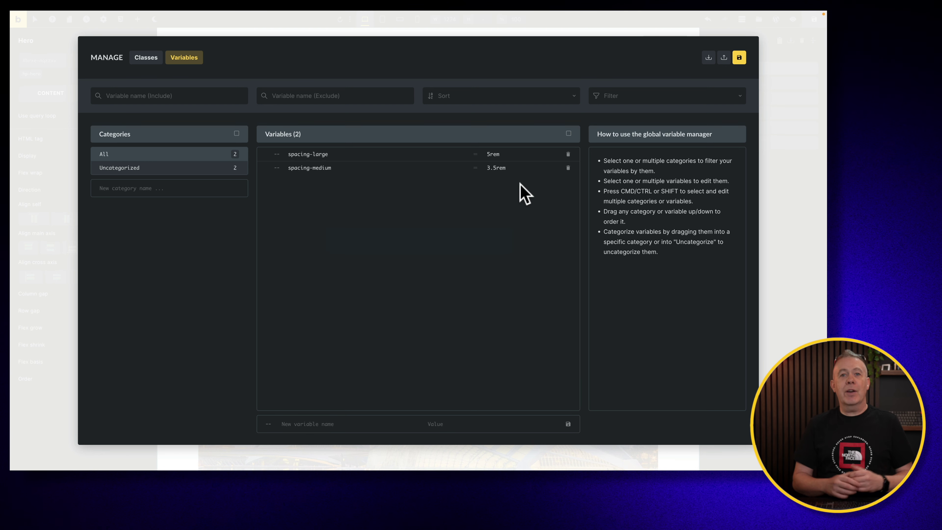
left_click(739, 58)
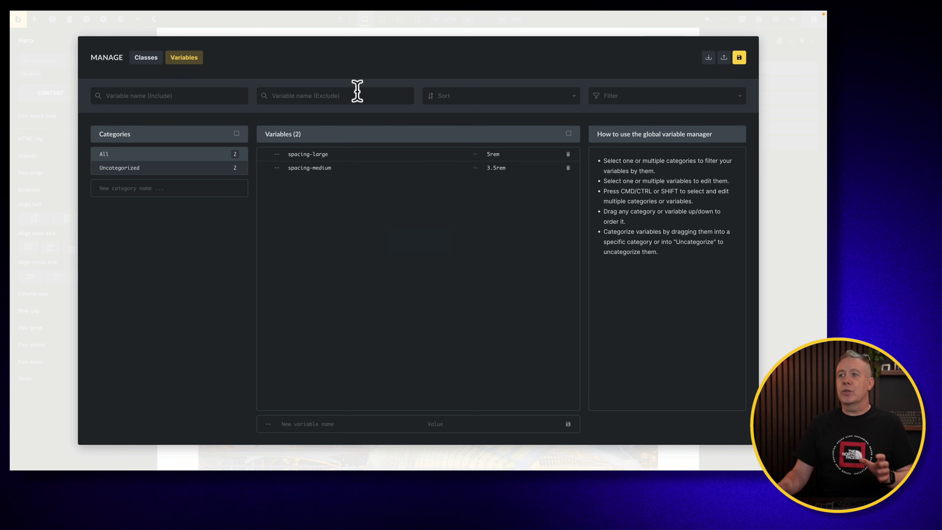
left_click(775, 97)
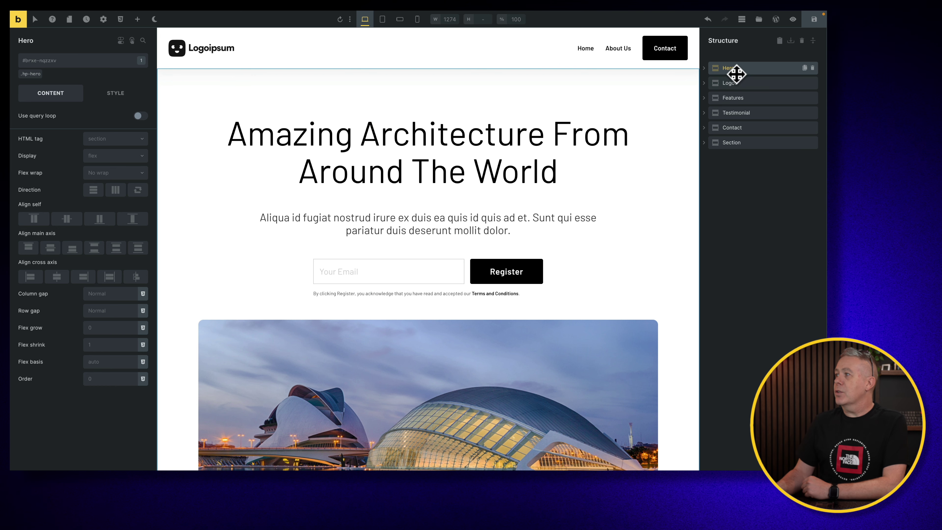
Select the Description text element under Hero > Container in the Structure panel
left_click(704, 68)
left_click(710, 83)
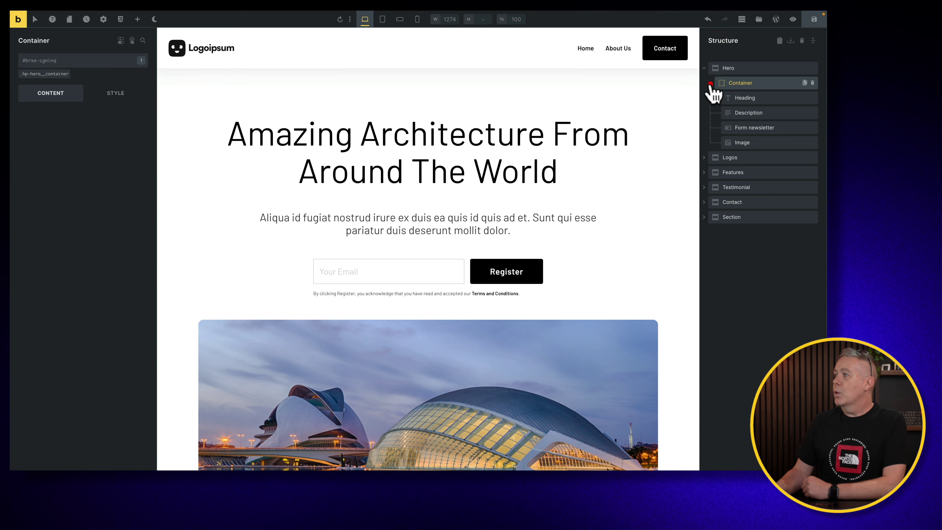
left_click(744, 113)
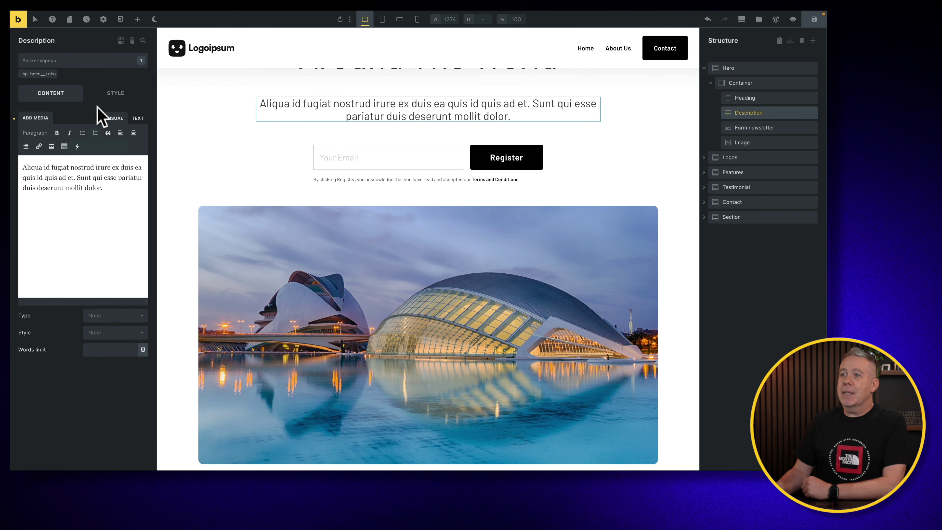
Show its Style > Layout margin and padding, toggling the visual box view on and off
left_click(123, 97)
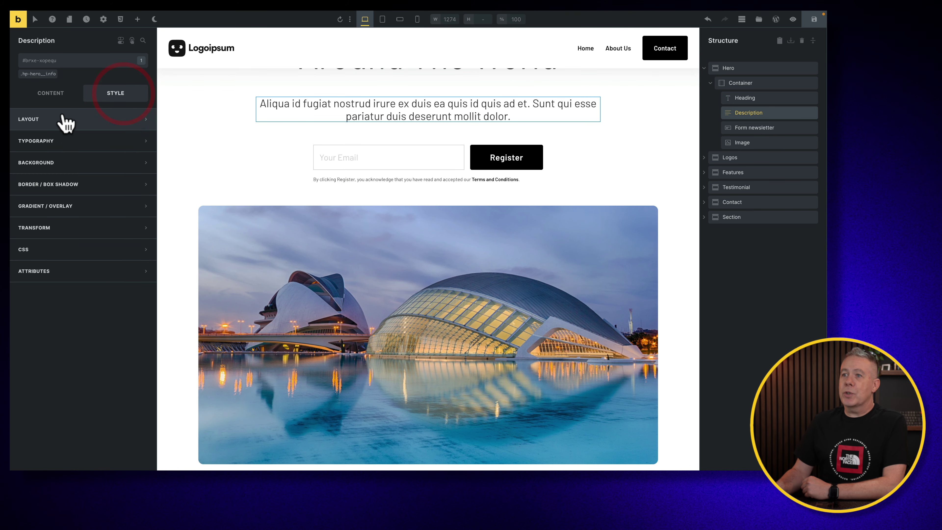
left_click(89, 122)
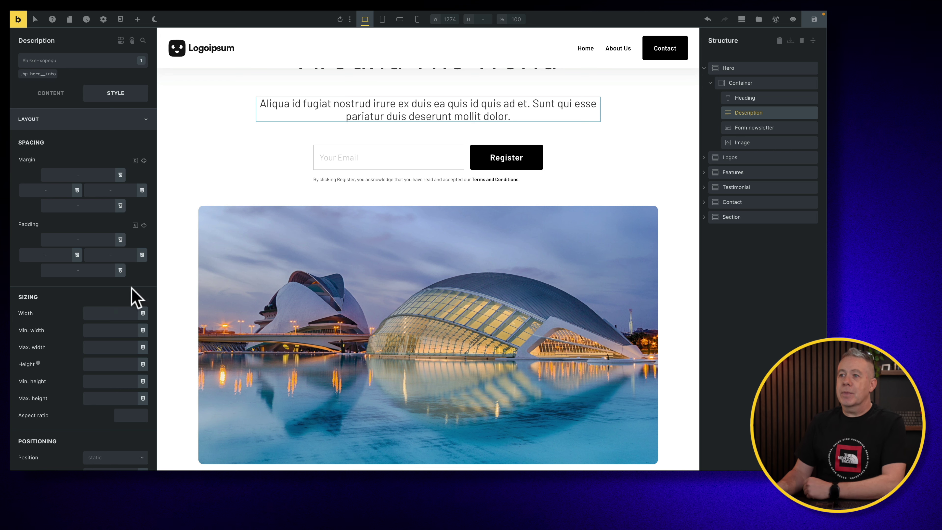
left_click(135, 161)
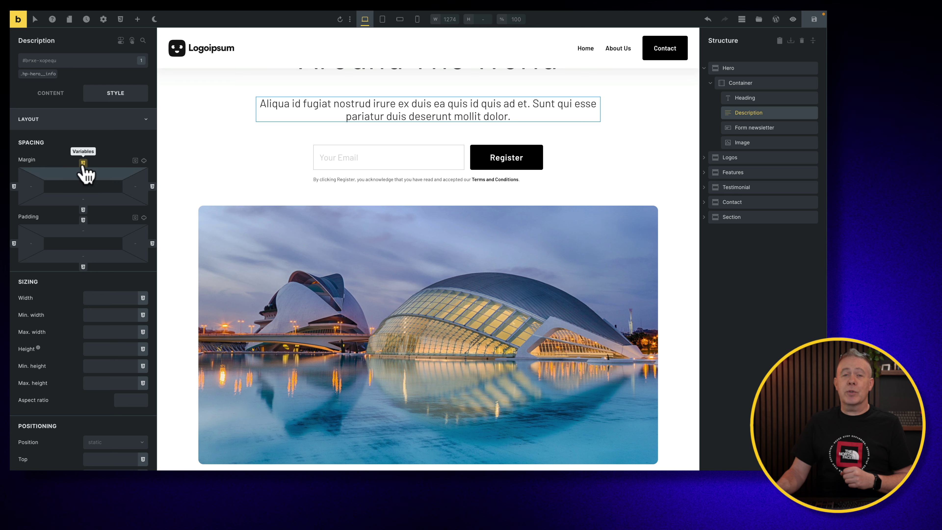
left_click(135, 161)
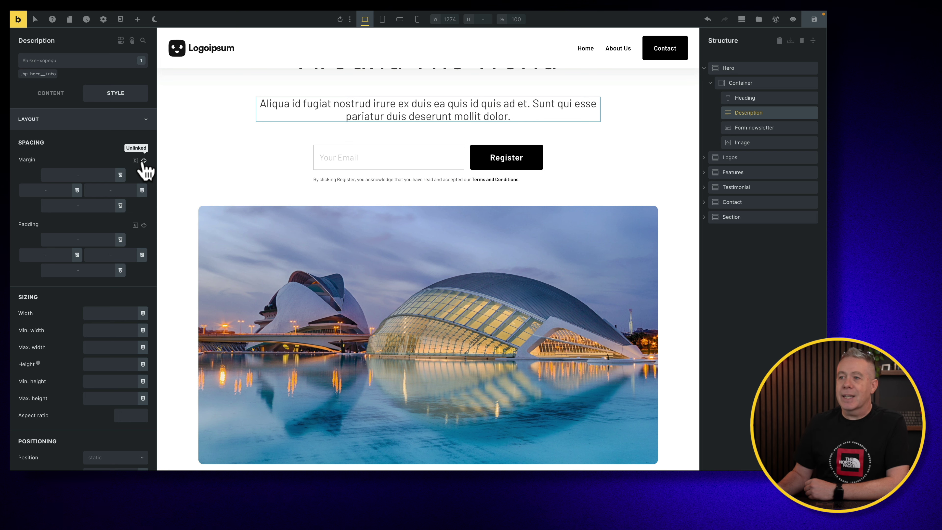
Set the Description's top margin to spacing-large and link all four margin sides
left_click(120, 174)
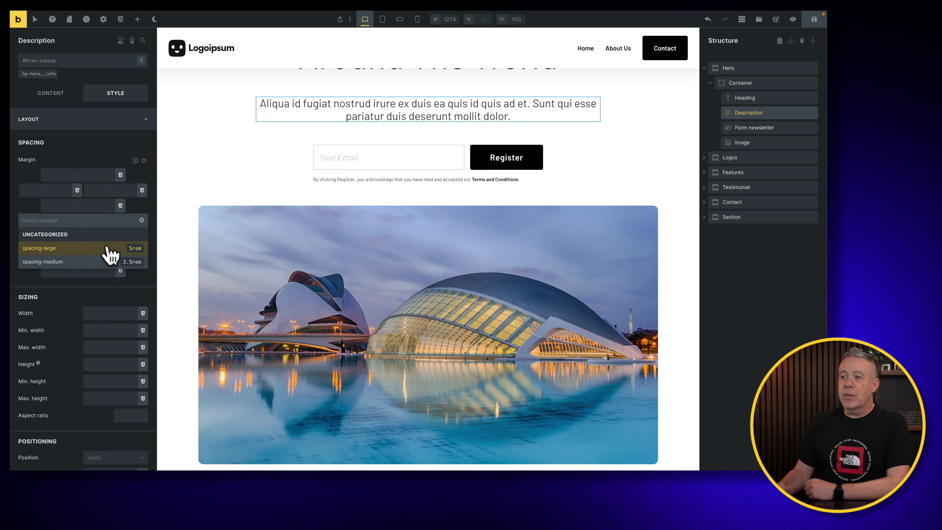
left_click(100, 261)
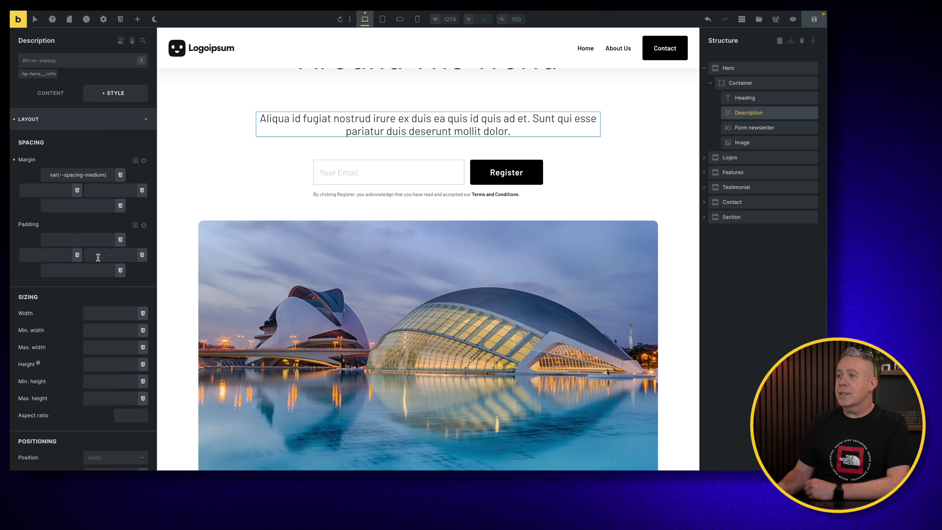
left_click(120, 178)
left_click(78, 249)
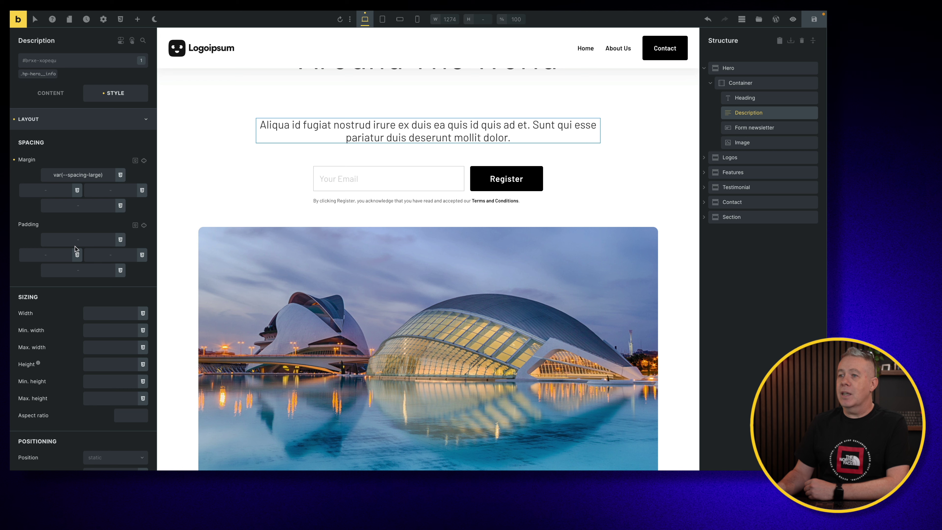
left_click(144, 160)
left_click(144, 161)
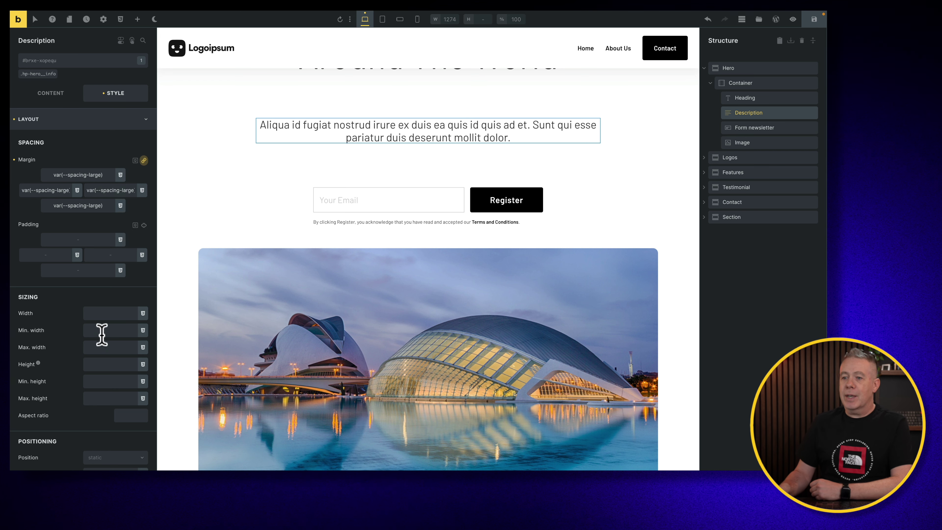
Check the variables offered for width, closing the list unchanged
scroll(102, 340, "down", 1)
scroll(103, 341, "down", 1)
left_click(142, 230)
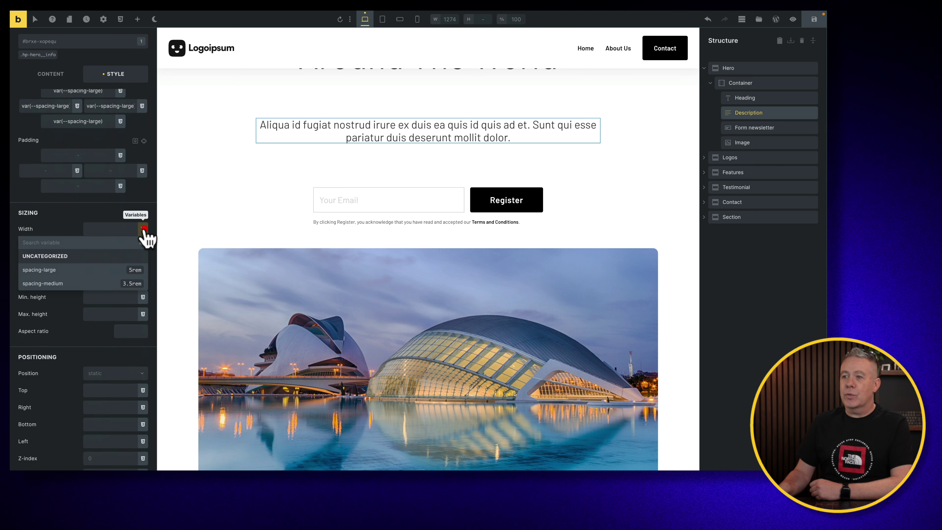
left_click(143, 230)
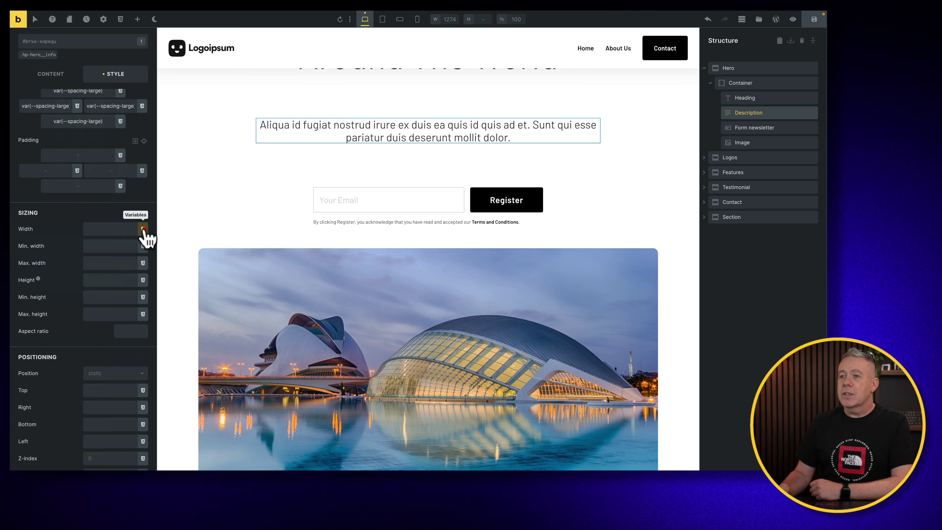
scroll(145, 232, "up", 1)
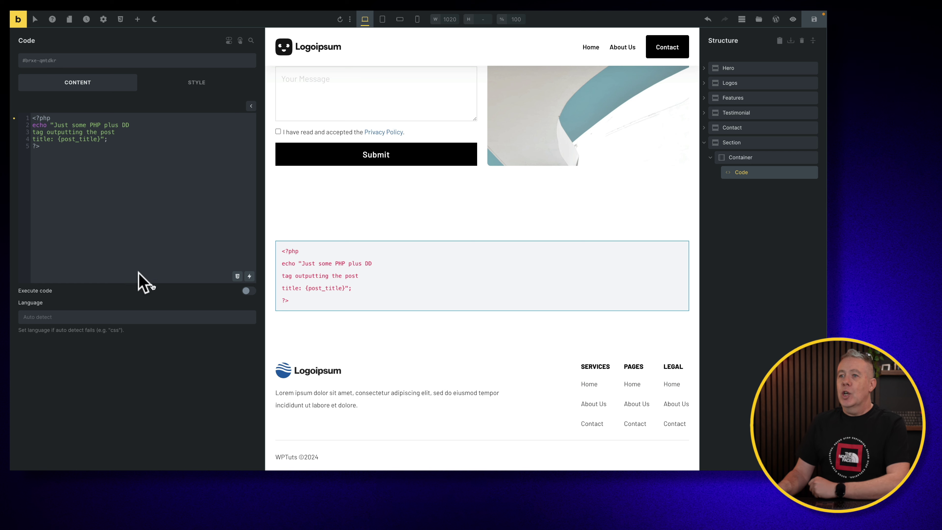
Enable Execute code and sign the PHP, then toggle Suppress PHP errors on and off
left_click(49, 145)
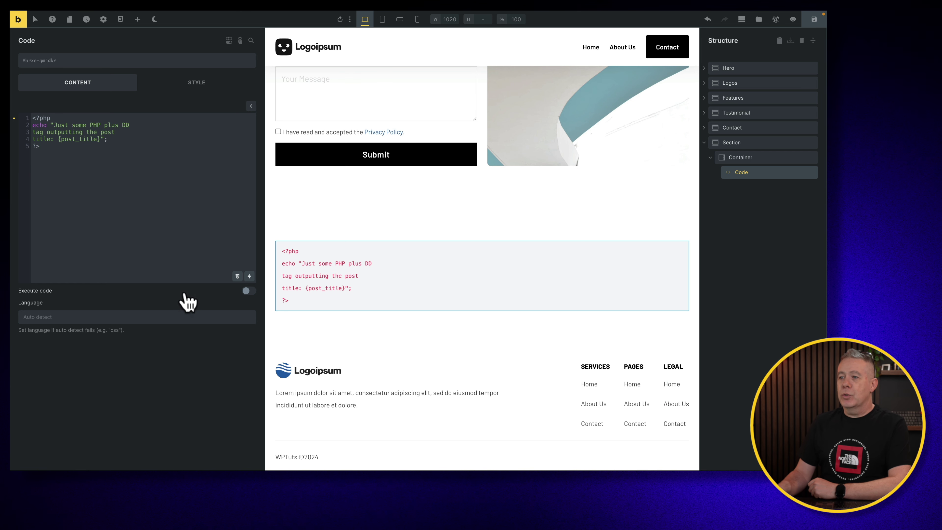
left_click(250, 290)
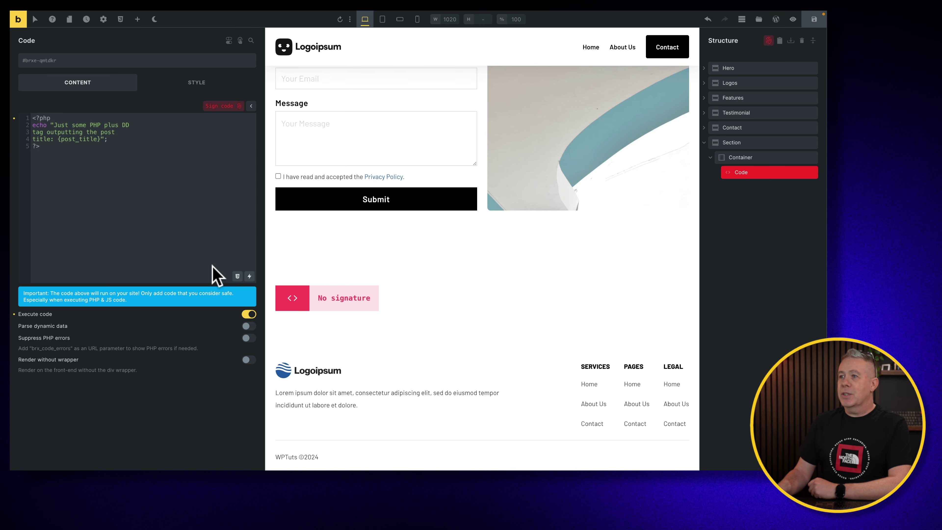
left_click(223, 106)
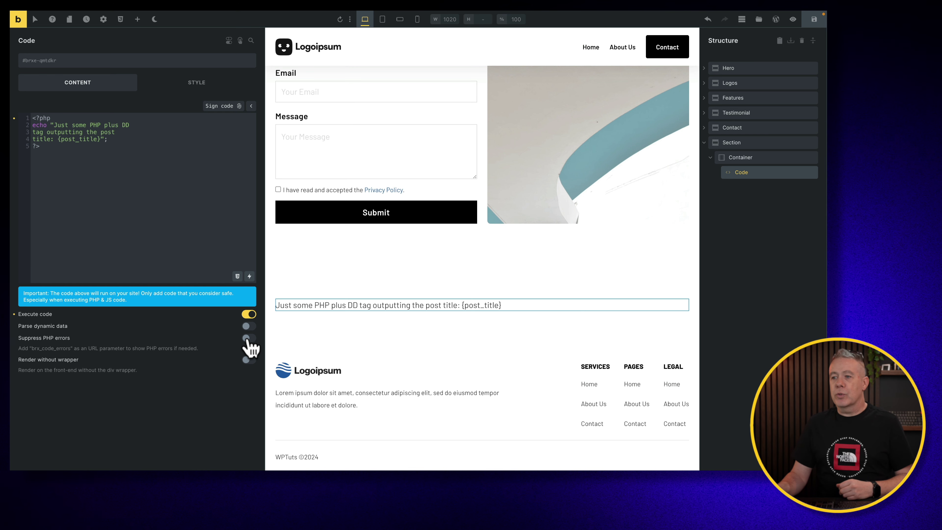
left_click(248, 337)
left_click(248, 337)
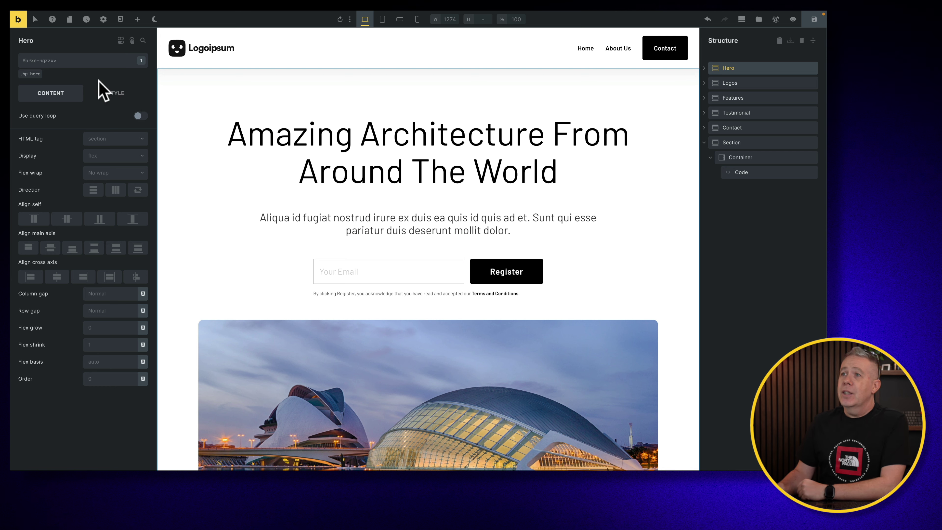
Open the site's pages list from the builder toolbar
left_click(69, 19)
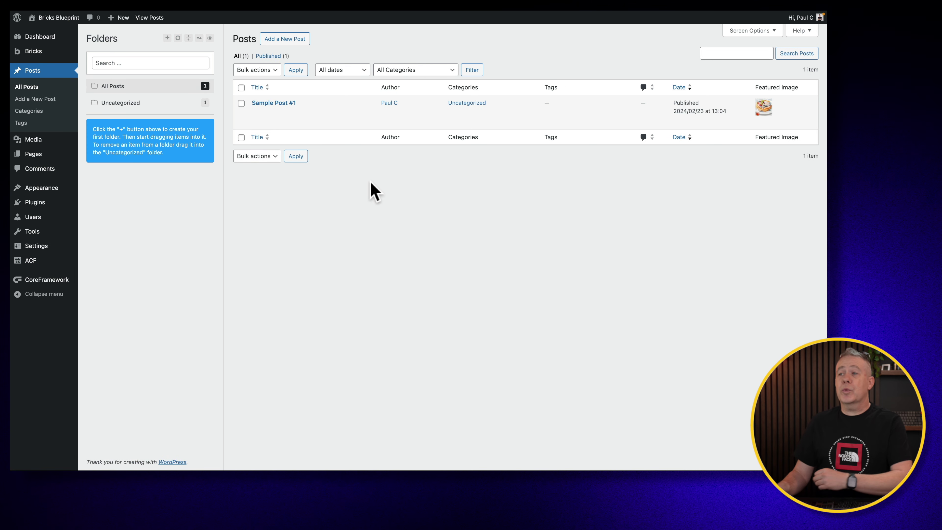
Reveal the Duplicate action on a page row in the Pages list
mouse_move(342, 121)
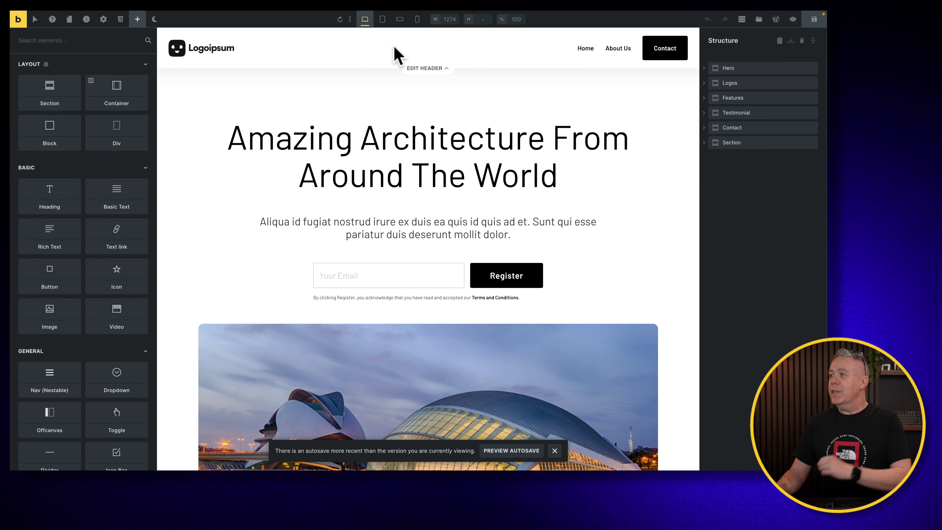
Select the hero Description, preview at tablet portrait, and target its hp-hero__info class
left_click(704, 68)
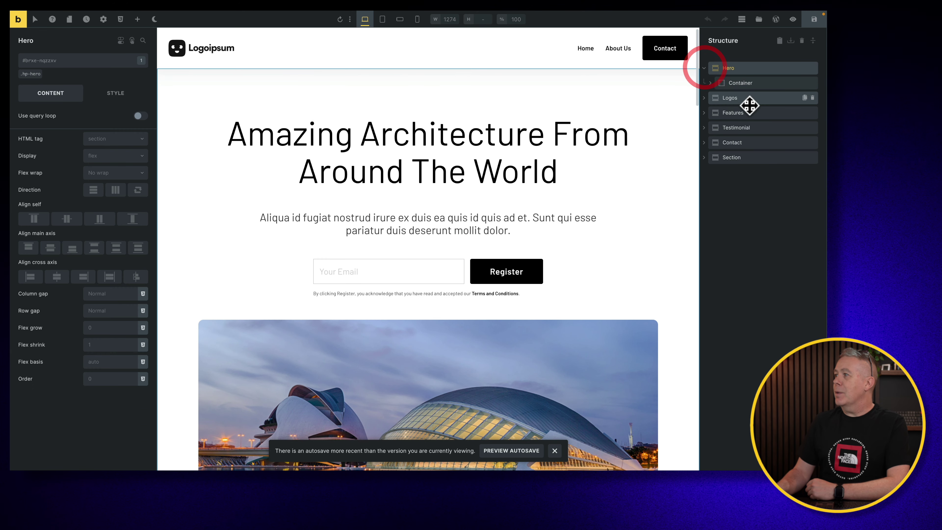
left_click(711, 82)
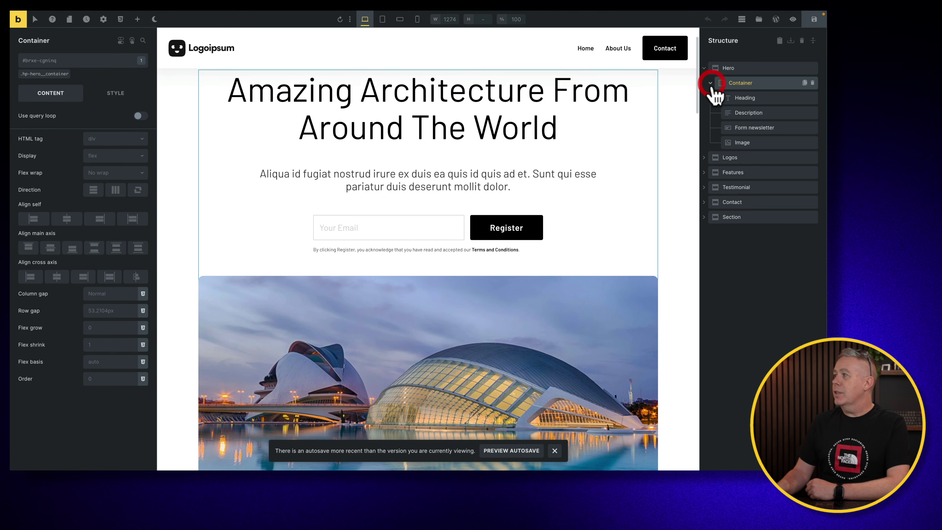
left_click(752, 113)
scroll(365, 170, "up", 2)
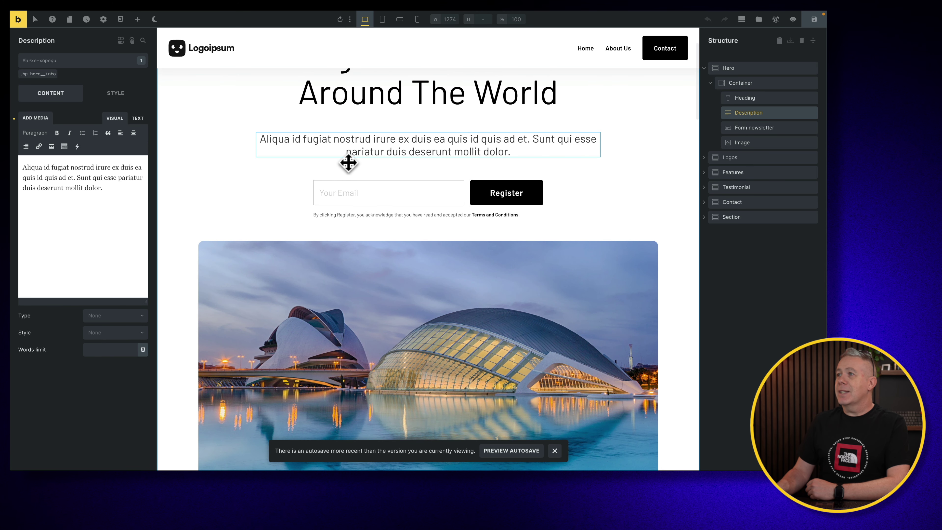
left_click(383, 20)
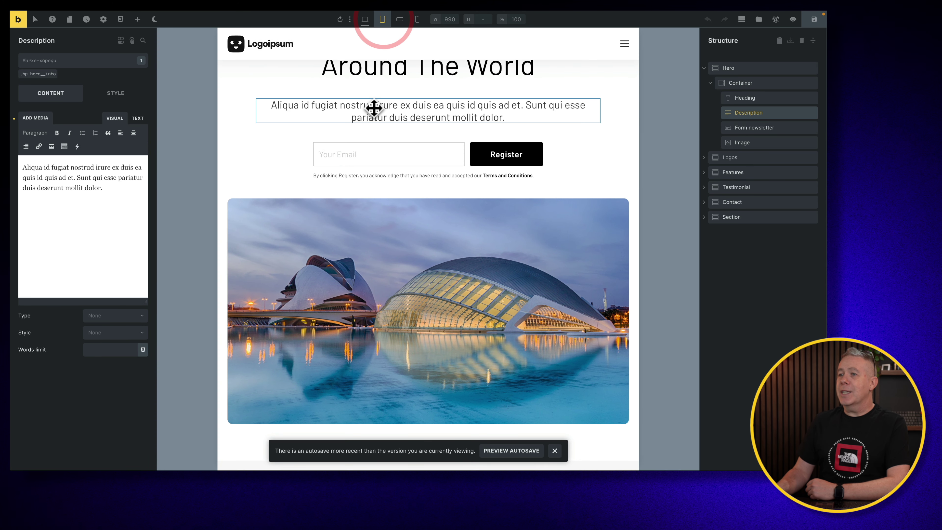
left_click(37, 73)
Give hp-hero__info a light blue background from the Style > Background palette
left_click(126, 93)
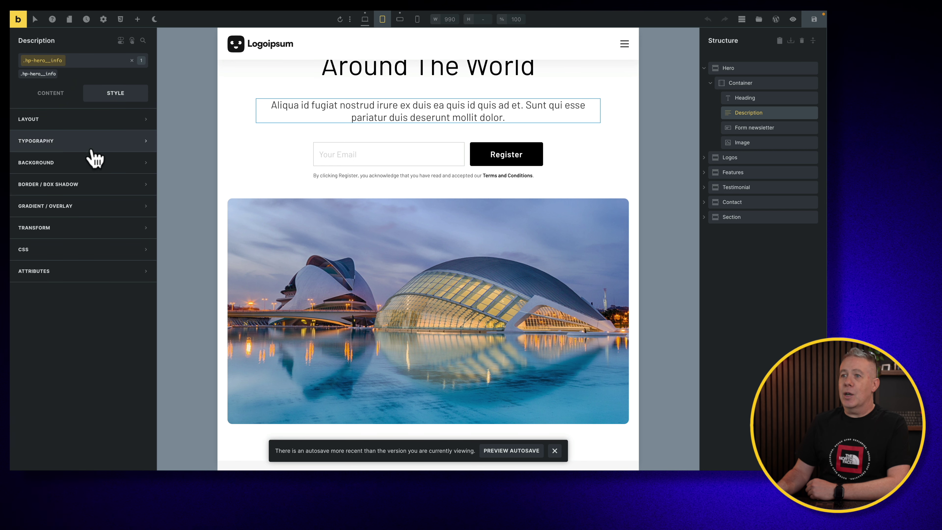
left_click(85, 166)
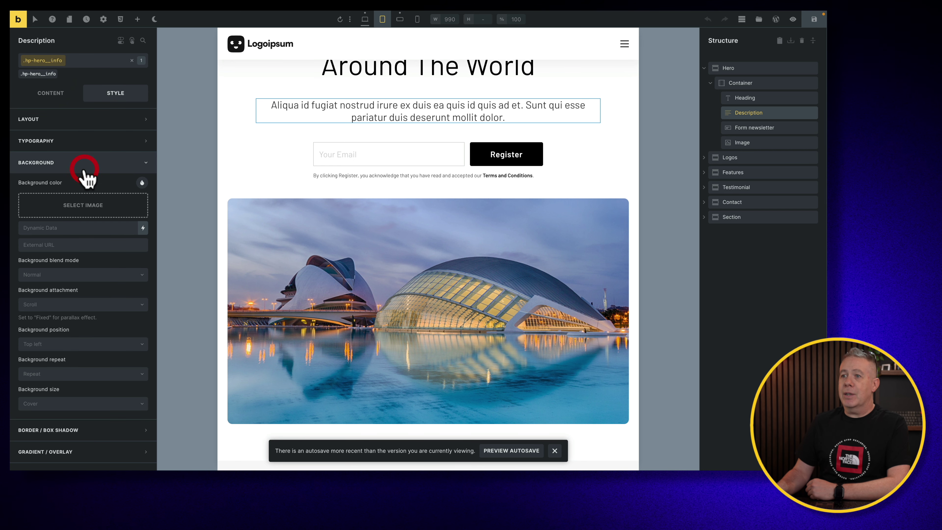
left_click(143, 182)
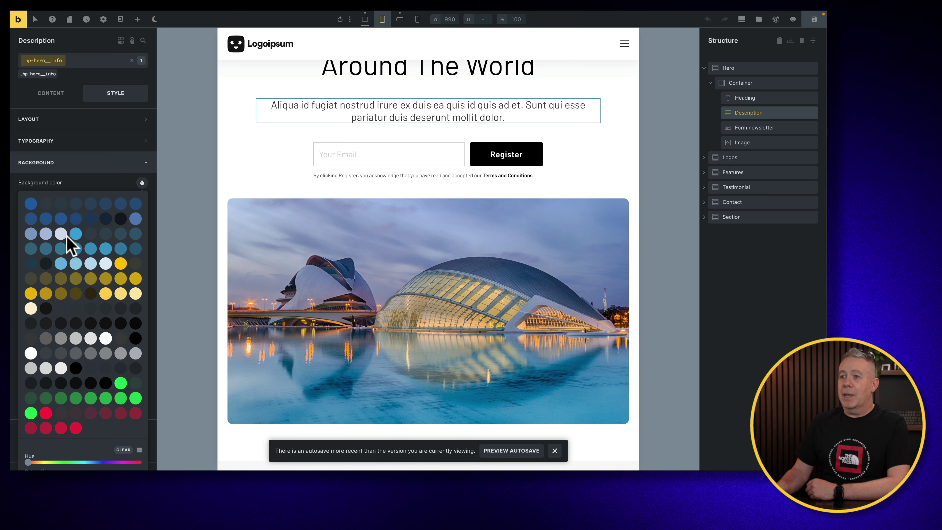
left_click(45, 234)
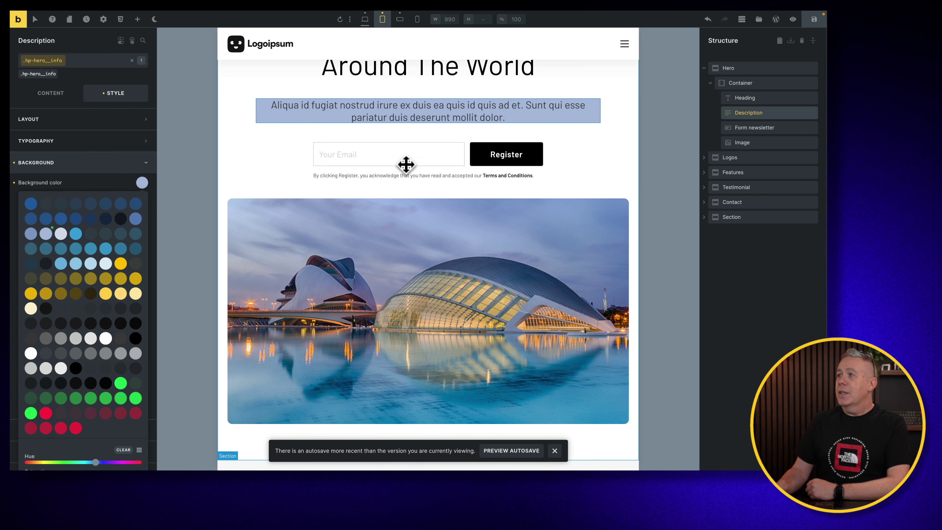
Check the tablet portrait breakpoint indicator, then preview at mobile portrait width
left_click(382, 19)
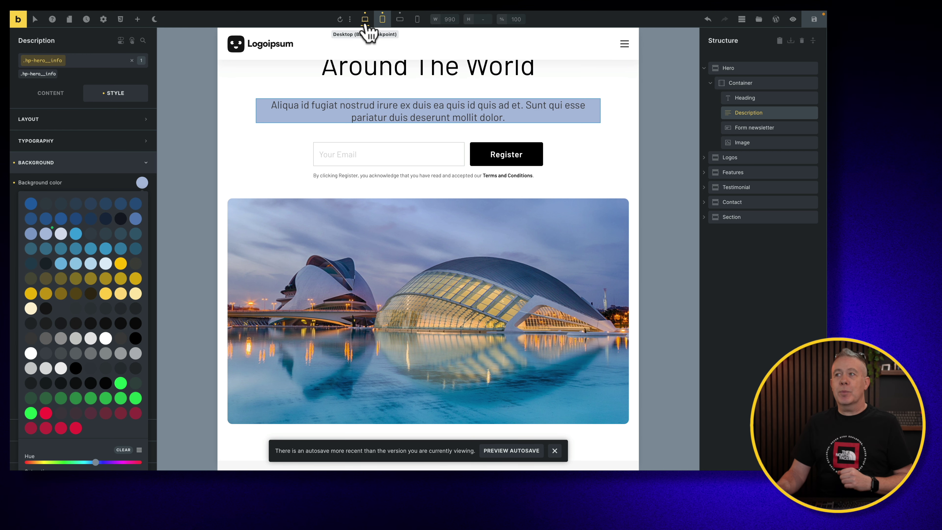
left_click(418, 20)
scroll(422, 134, "up", 3)
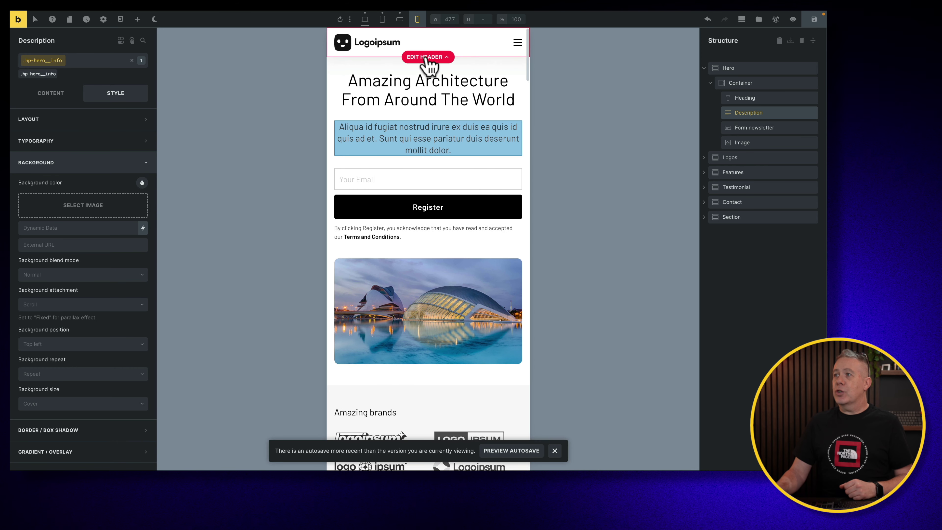
Preview mobile landscape and tablet portrait, then return to the desktop base breakpoint
left_click(400, 19)
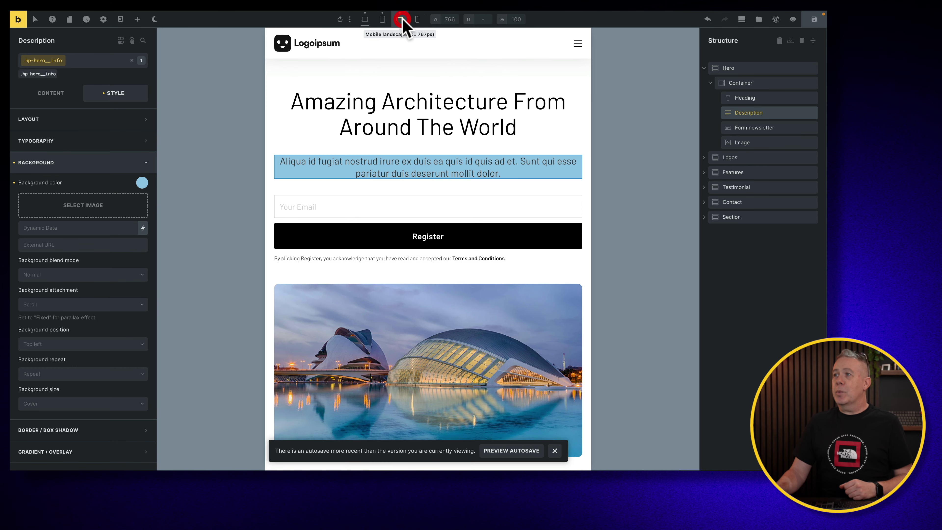
left_click(383, 19)
left_click(366, 20)
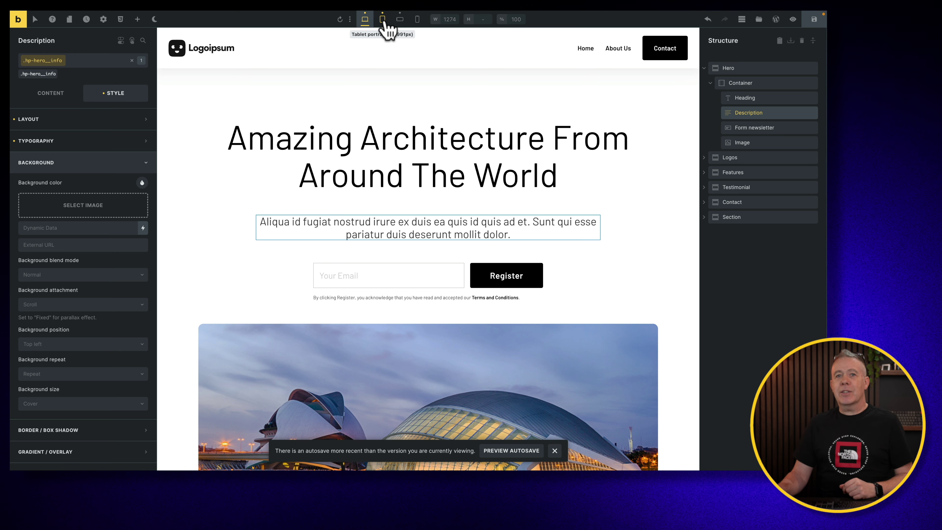
Expand the Description's Layout settings in the Style tab
left_click(66, 119)
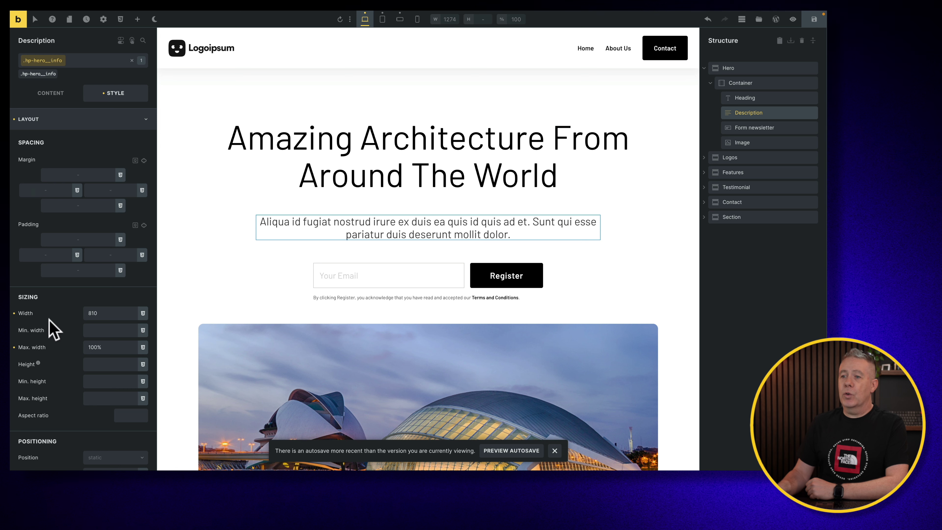
scroll(59, 369, "down", 3)
scroll(61, 368, "down", 10)
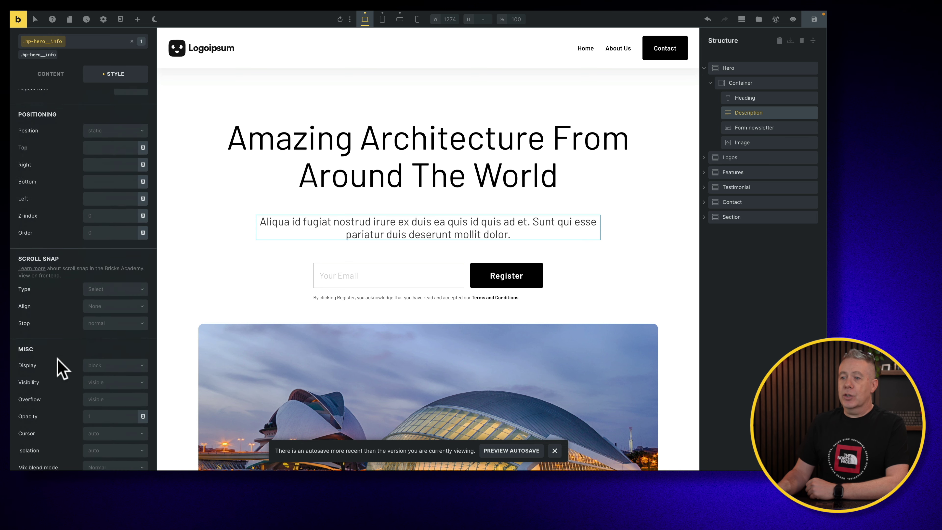
scroll(61, 368, "up", 12)
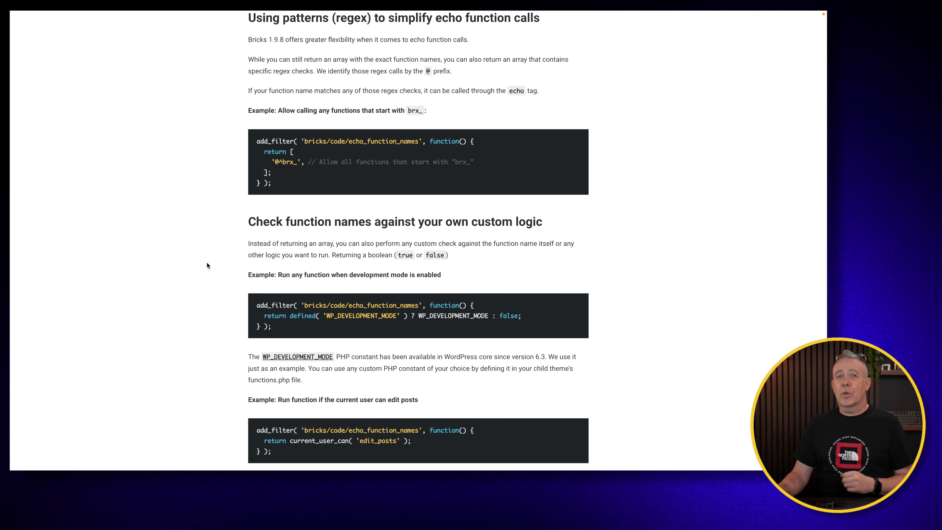
Close the echo function names article tab with Super+W
key("super+w")
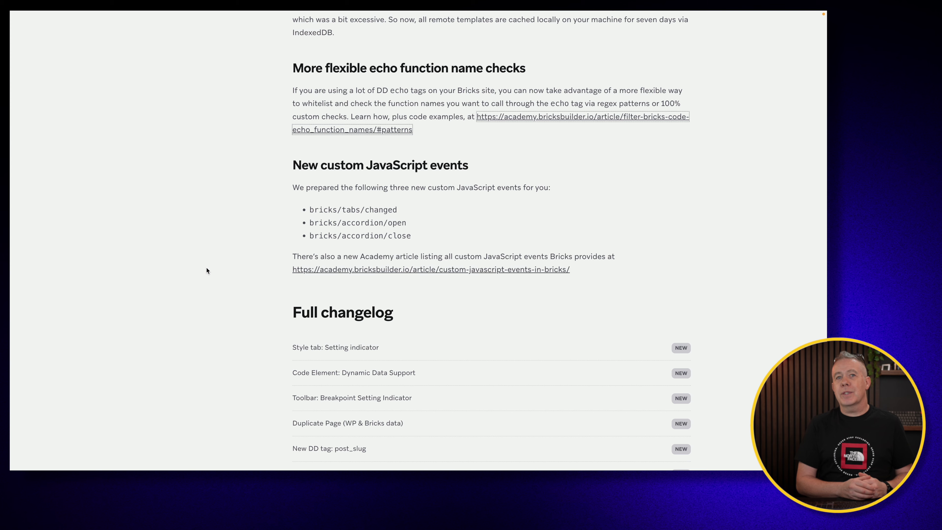
scroll(206, 267, "up", 8)
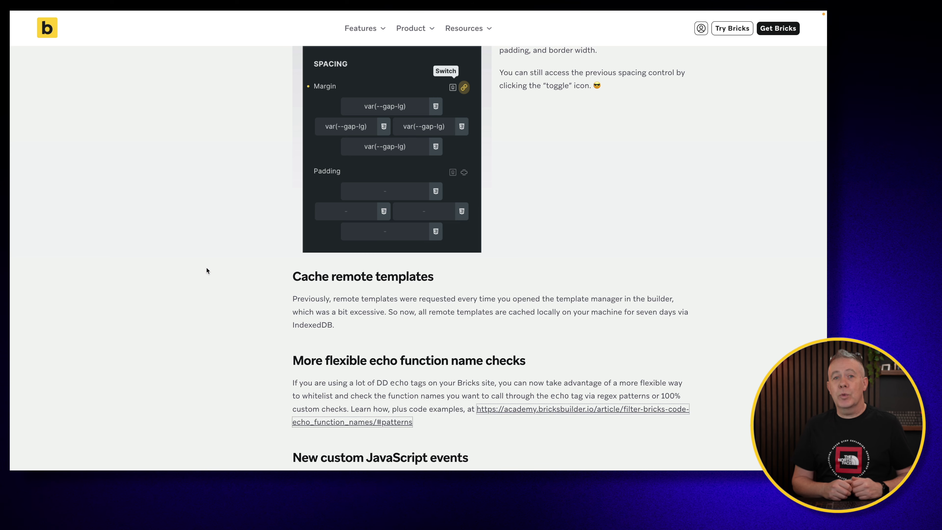
scroll(206, 268, "down", 15)
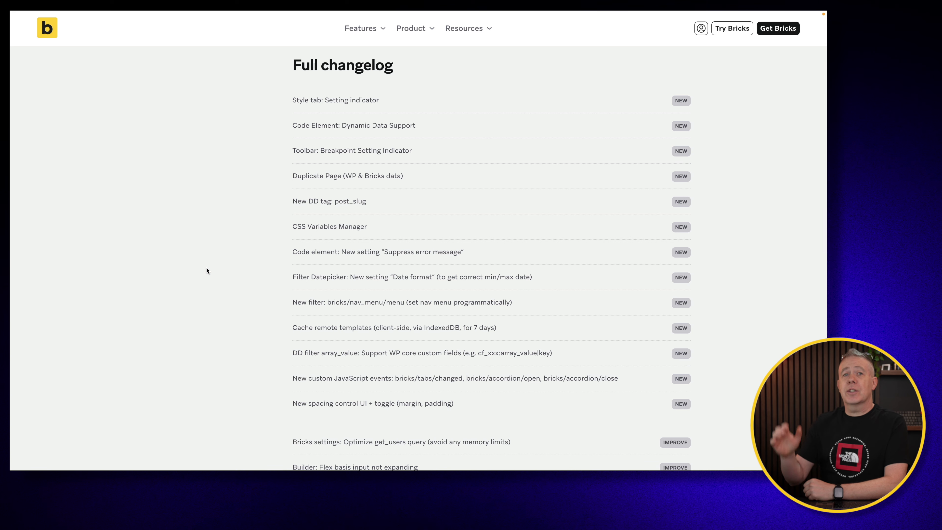
scroll(206, 267, "down", 3)
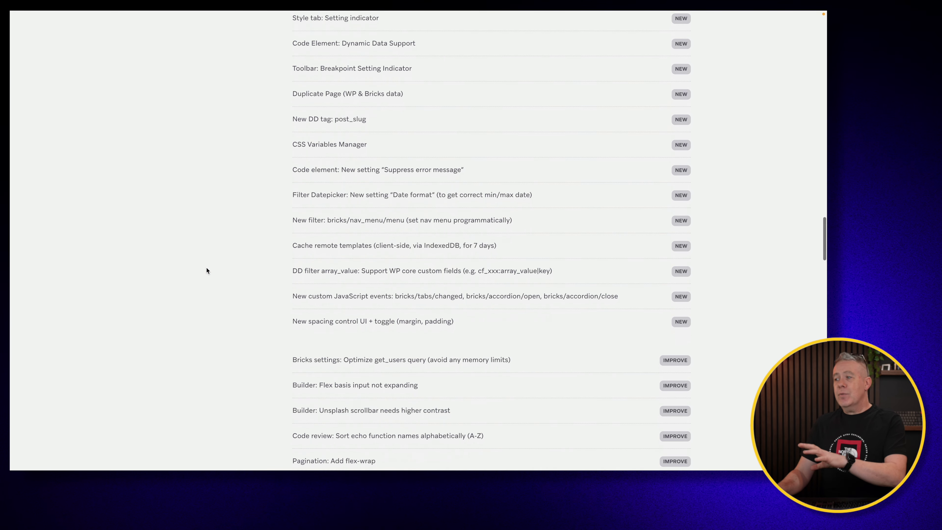
scroll(206, 268, "down", 6)
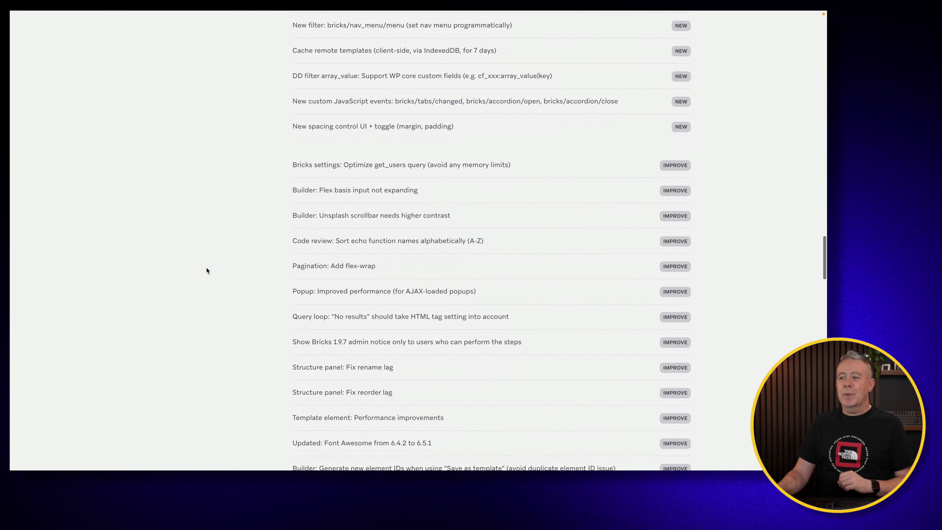
scroll(206, 270, "down", 8)
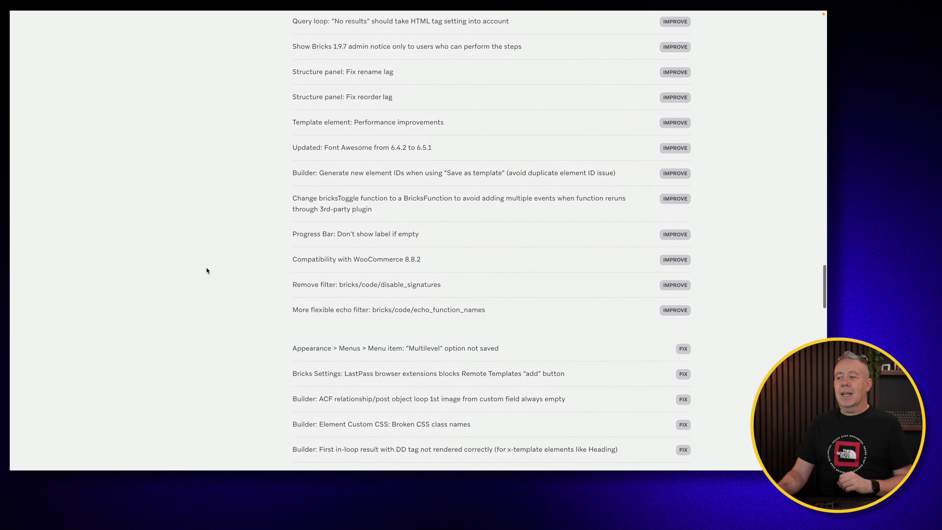
scroll(206, 268, "down", 5)
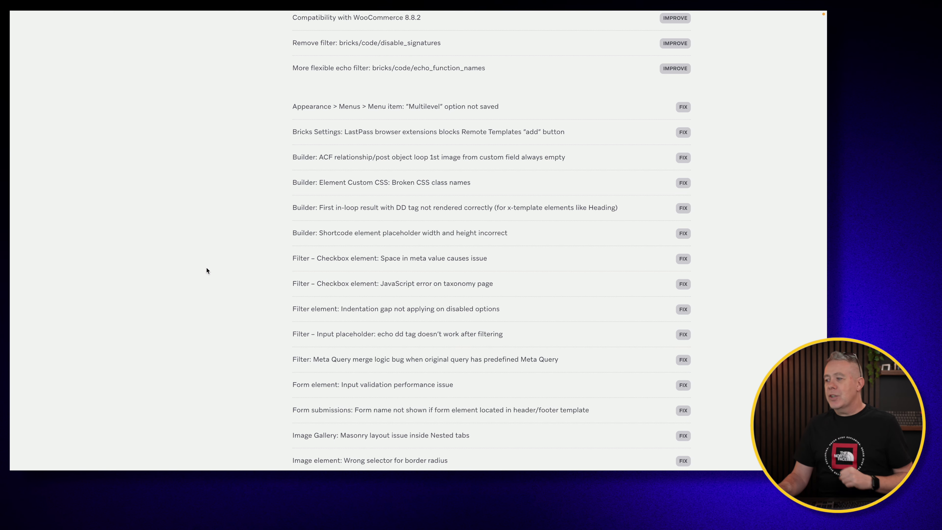
scroll(206, 270, "down", 3)
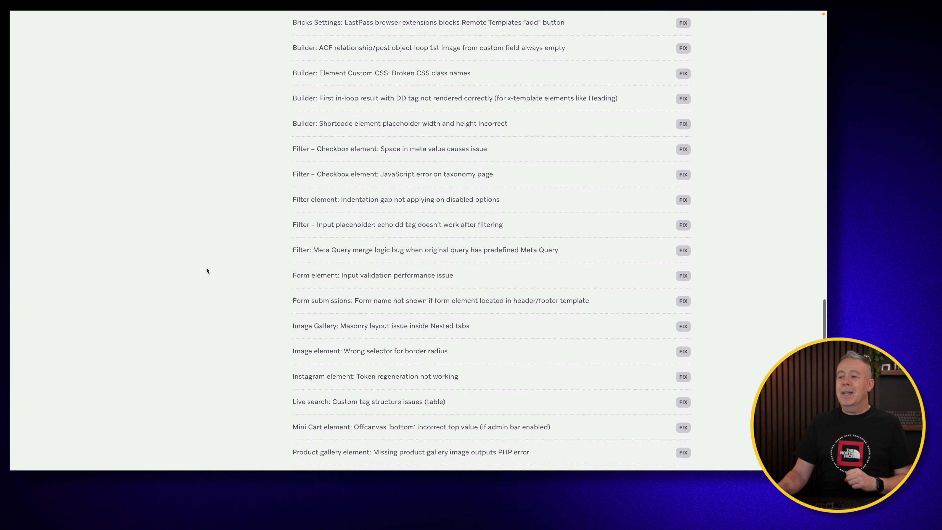
scroll(207, 269, "down", 7)
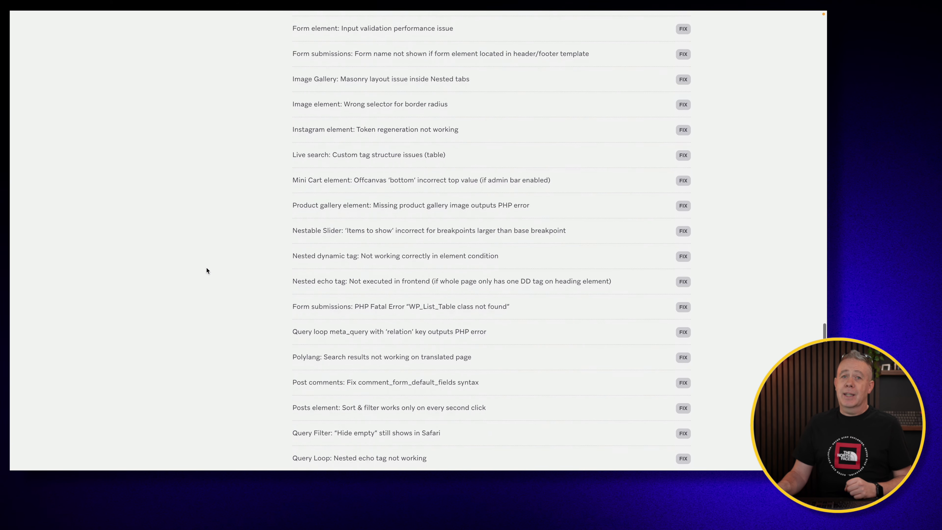
scroll(206, 271, "down", 4)
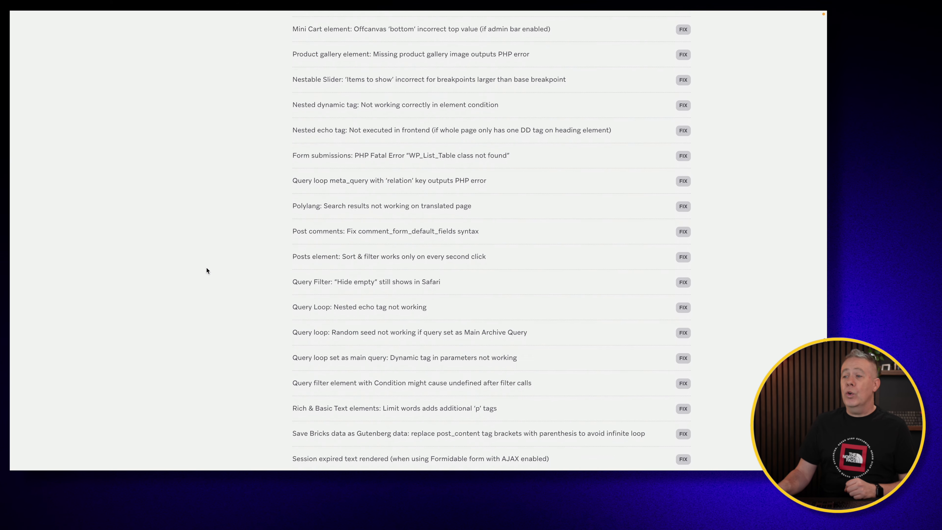
scroll(207, 269, "down", 5)
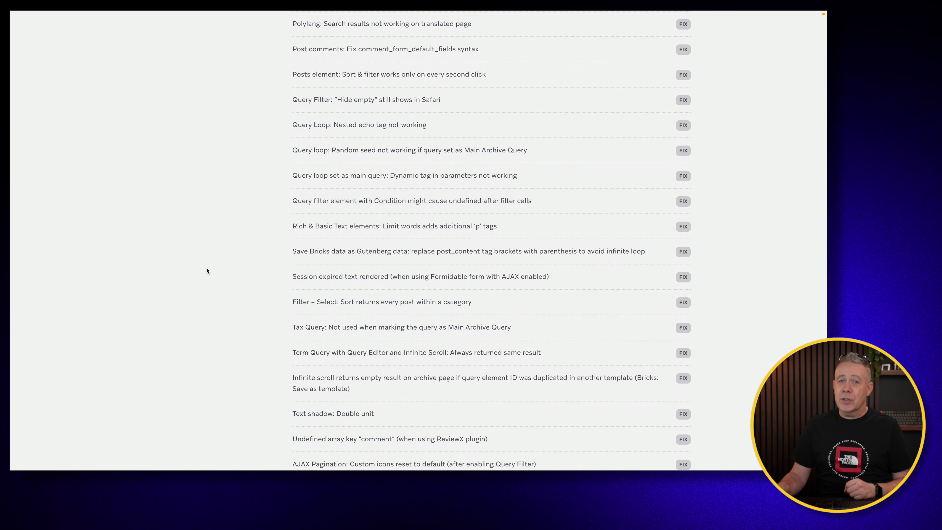